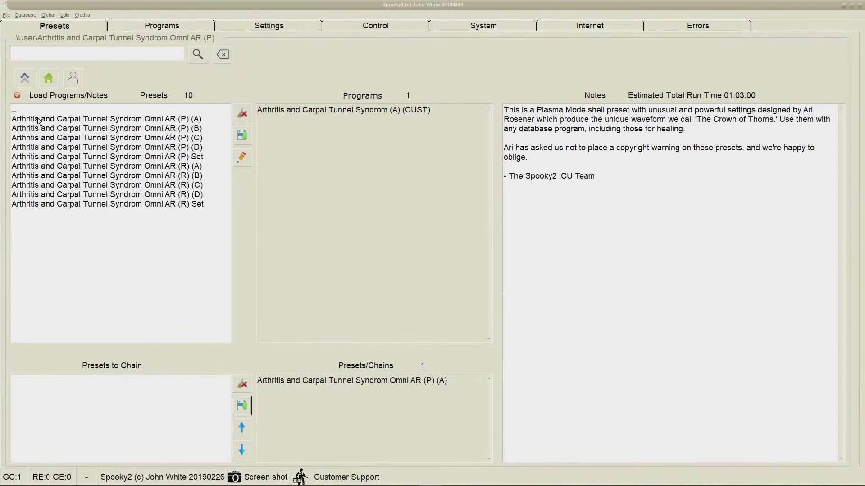
# Check the Output Shadowing multiplier for Out 2 in the Arthritis and Carpal Tunnel Syndrom Omni AR (P) presets (A) and (B).
pyautogui.click(39, 119)
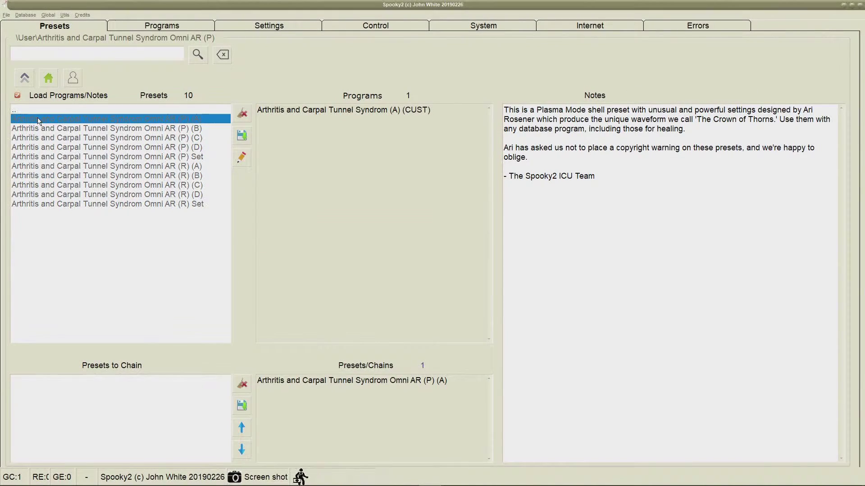
pyautogui.click(269, 26)
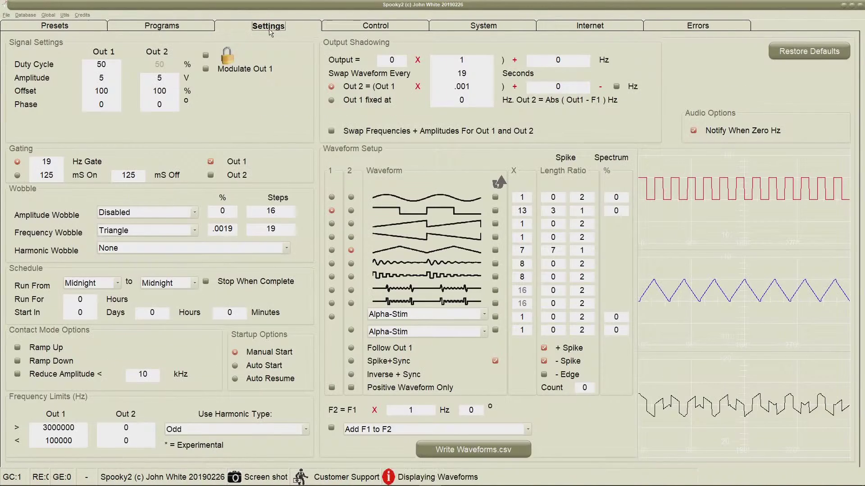
pyautogui.doubleClick(473, 88)
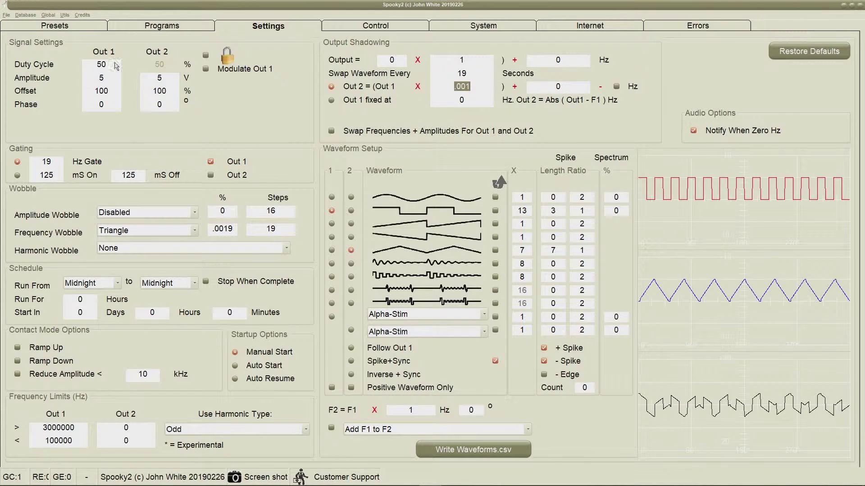
pyautogui.click(79, 28)
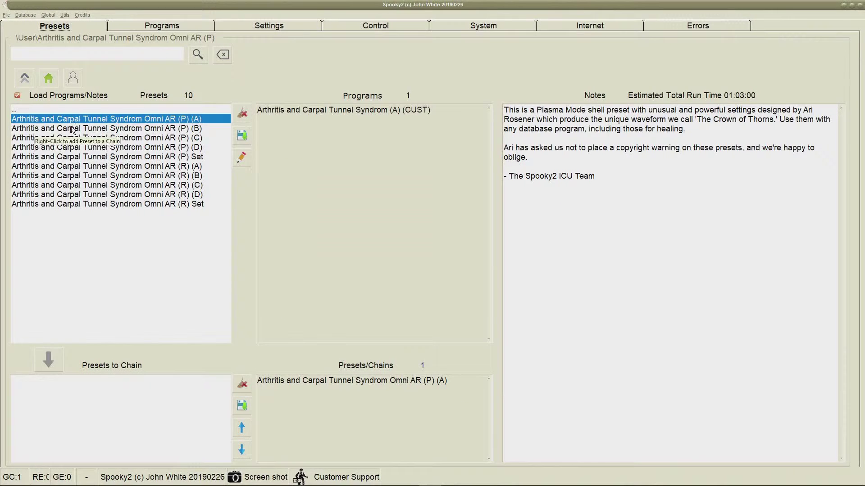
pyautogui.click(73, 129)
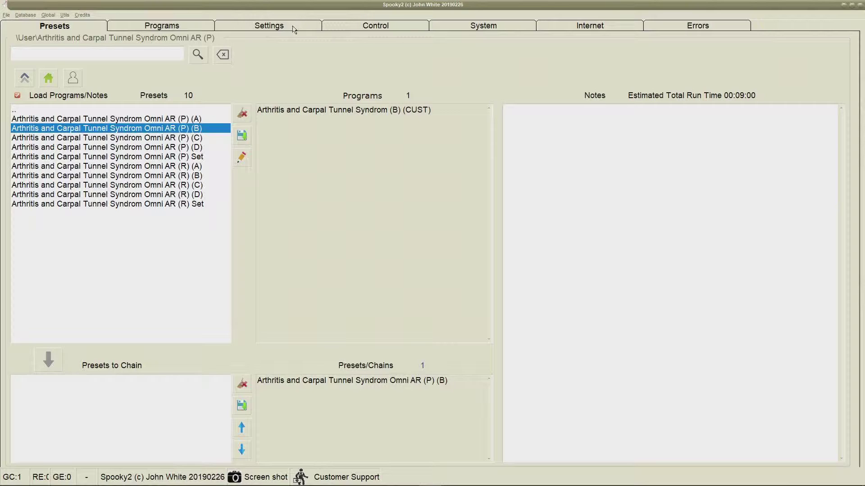
pyautogui.click(367, 27)
pyautogui.click(292, 28)
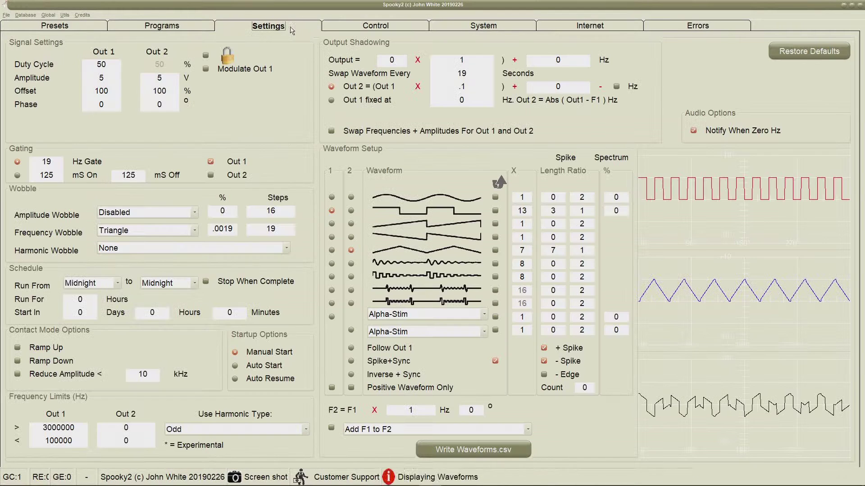
pyautogui.doubleClick(461, 87)
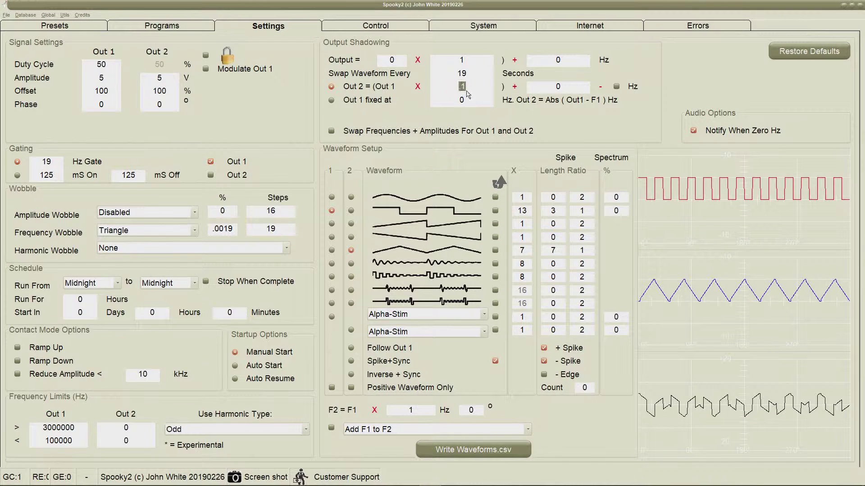
# Check the Output Shadowing multiplier for Out 2 in the Omni AR (P) presets (C) and (D).
pyautogui.click(67, 26)
pyautogui.click(83, 139)
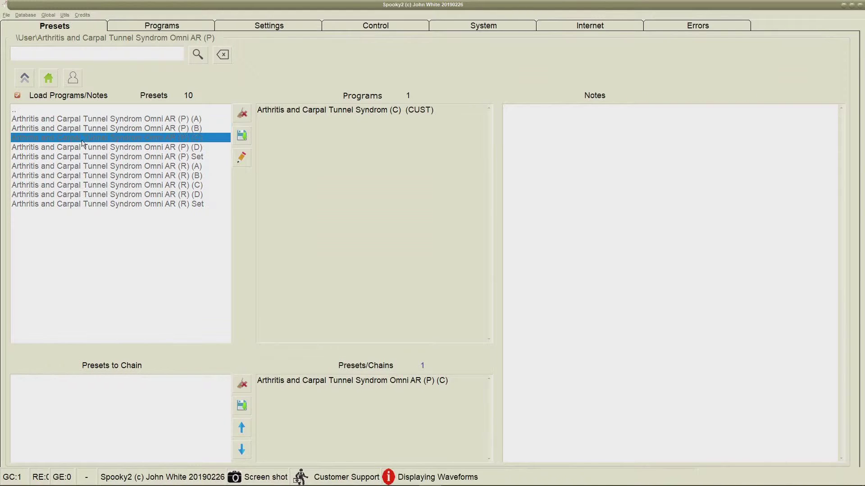
pyautogui.click(279, 25)
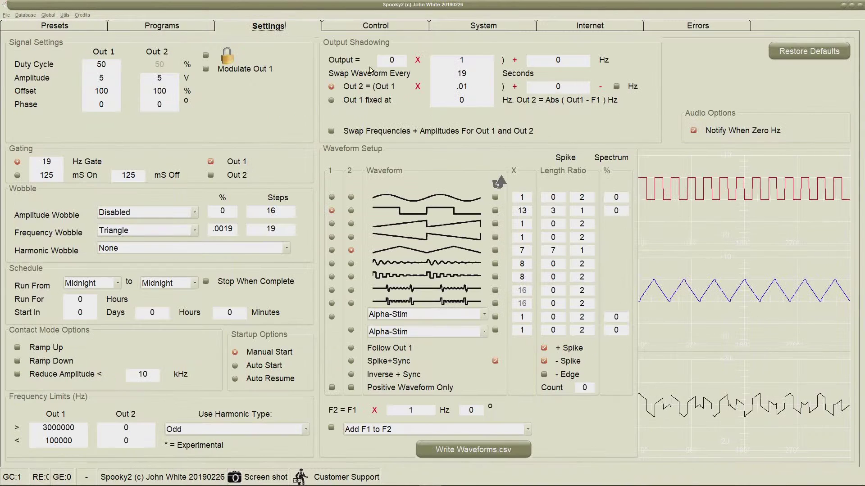
pyautogui.click(78, 29)
pyautogui.click(67, 147)
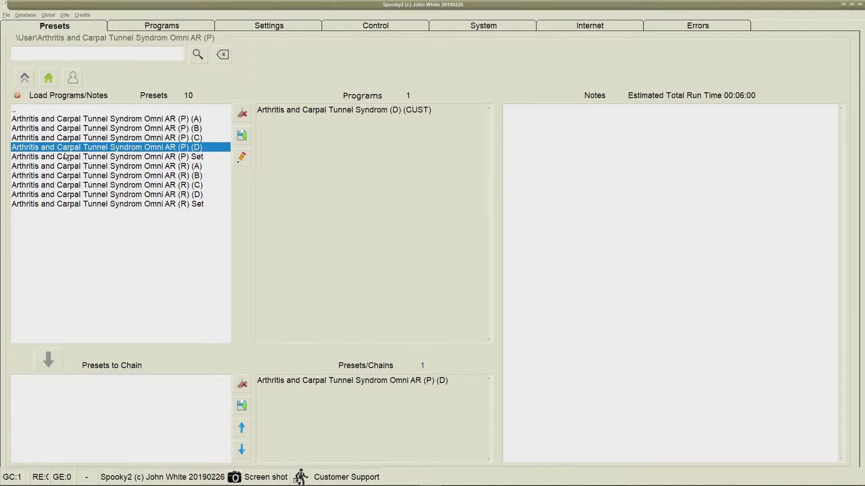
pyautogui.click(284, 26)
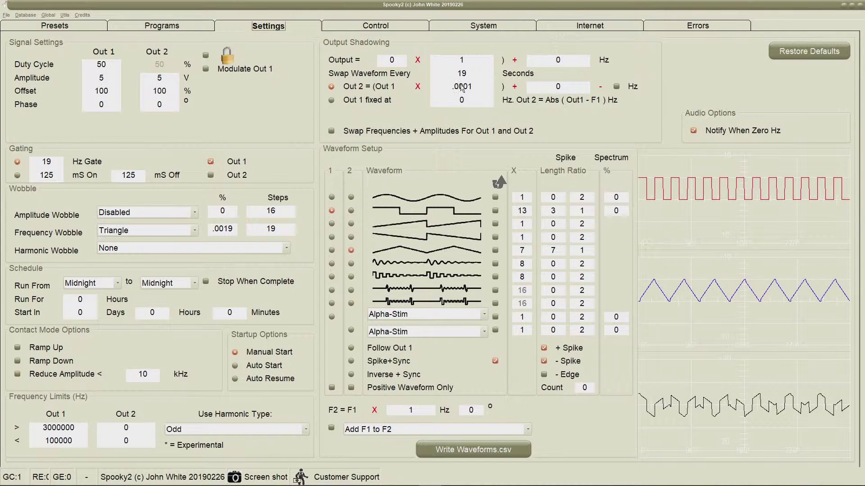
pyautogui.moveTo(449, 86); pyautogui.dragTo(476, 88)
# Add the Arthritis and Carpal Tunnel Syndrom Omni AR (P) presets (A), (B), (C) and (D) to the presets to chain, in that order.
pyautogui.click(51, 28)
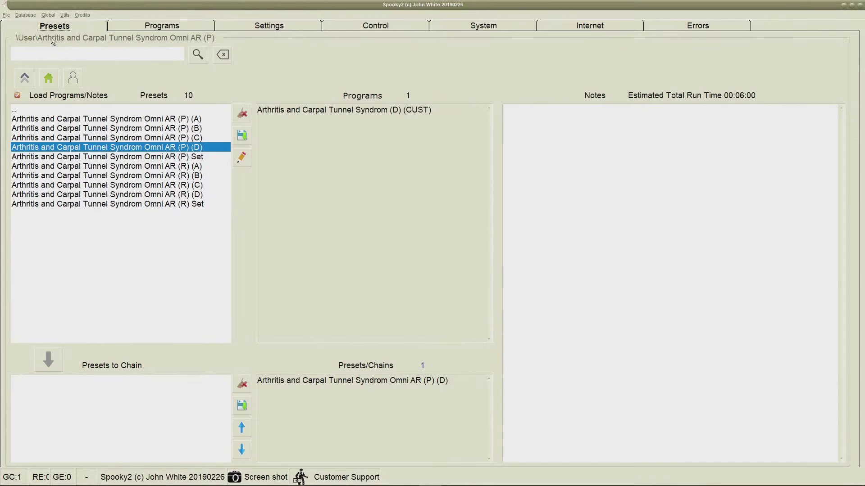
pyautogui.click(84, 119)
pyautogui.click(49, 362)
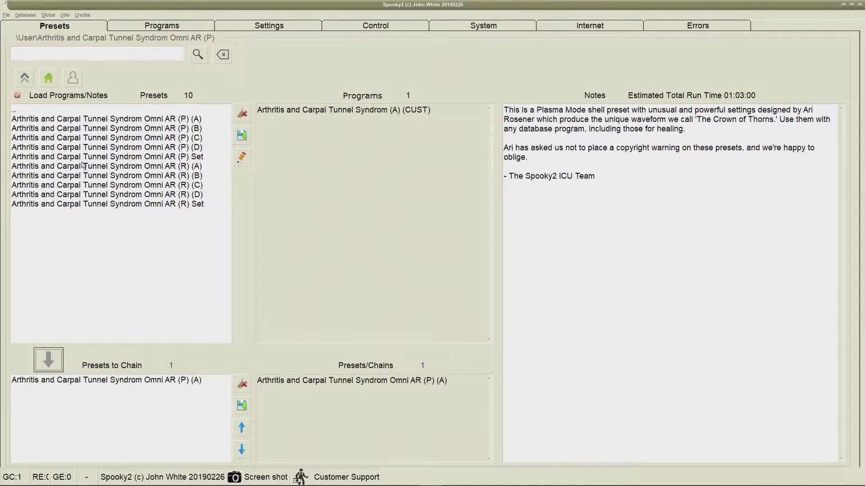
pyautogui.click(83, 131)
pyautogui.click(49, 360)
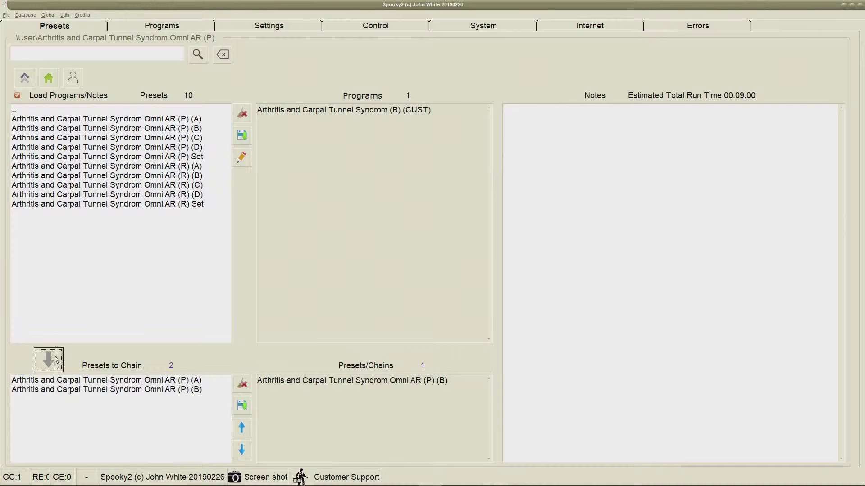
pyautogui.click(63, 137)
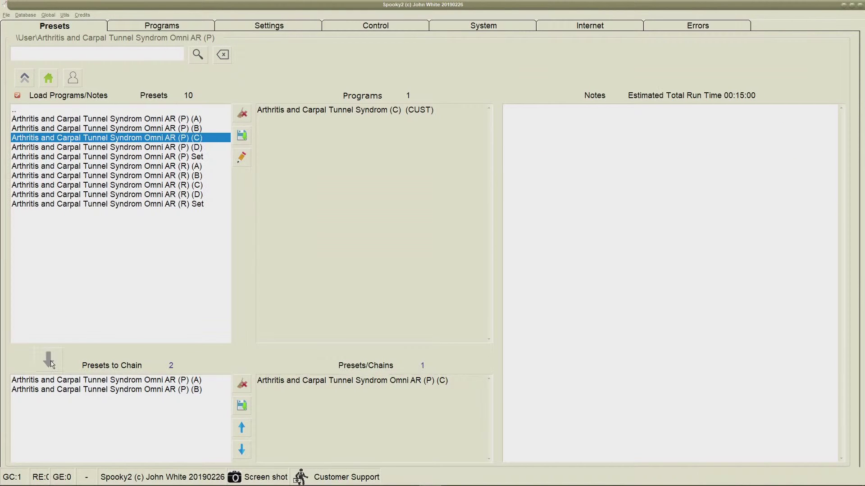
pyautogui.click(50, 362)
pyautogui.click(60, 148)
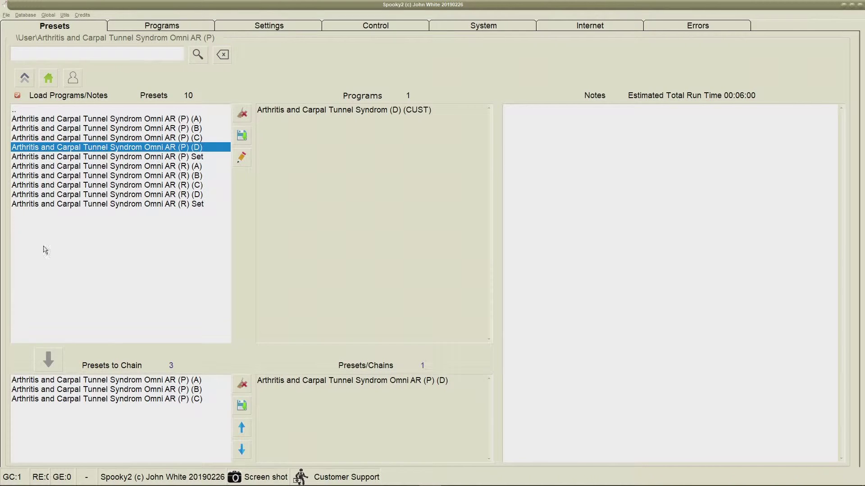
pyautogui.click(49, 363)
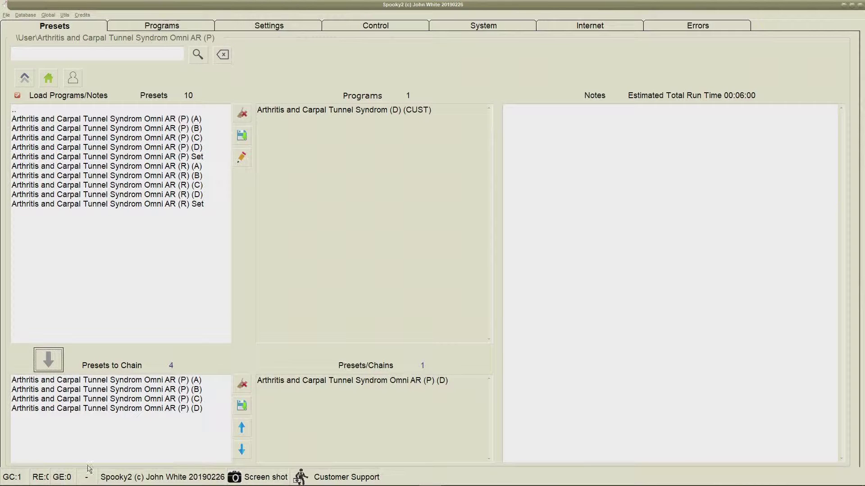
# Save the chain as "Arthritis and Carpal Tunnel Syndrom Omni AR (P) Chain.txt" in the Preset Chains folder under Preset Collections\User.
pyautogui.click(243, 407)
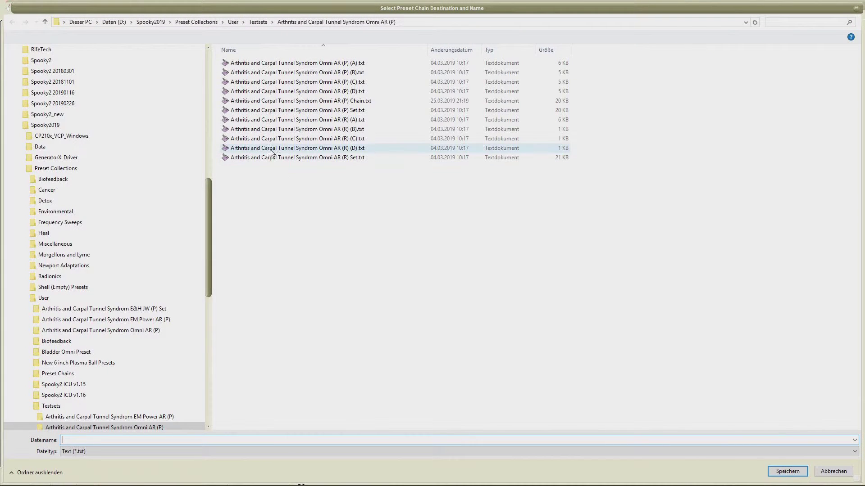
pyautogui.click(262, 101)
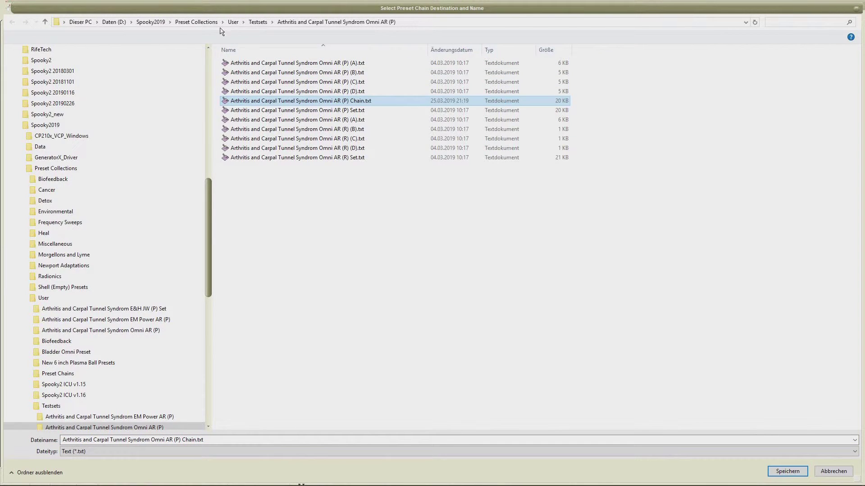
pyautogui.click(203, 23)
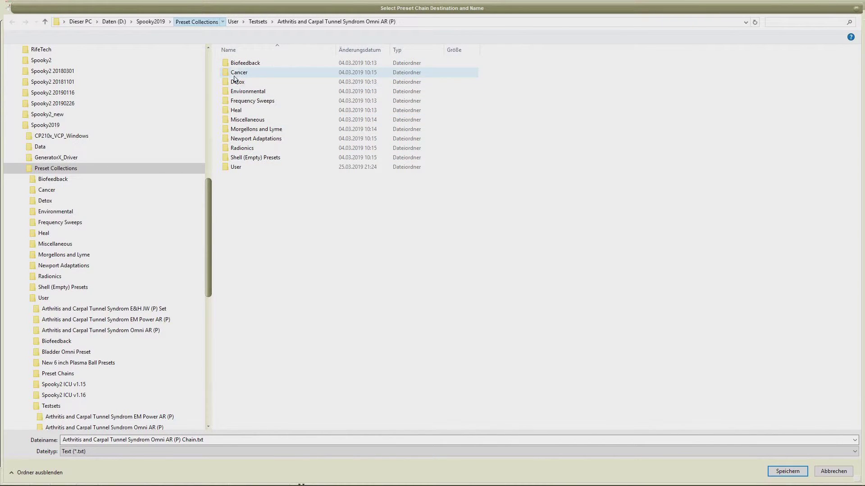
pyautogui.click(235, 167)
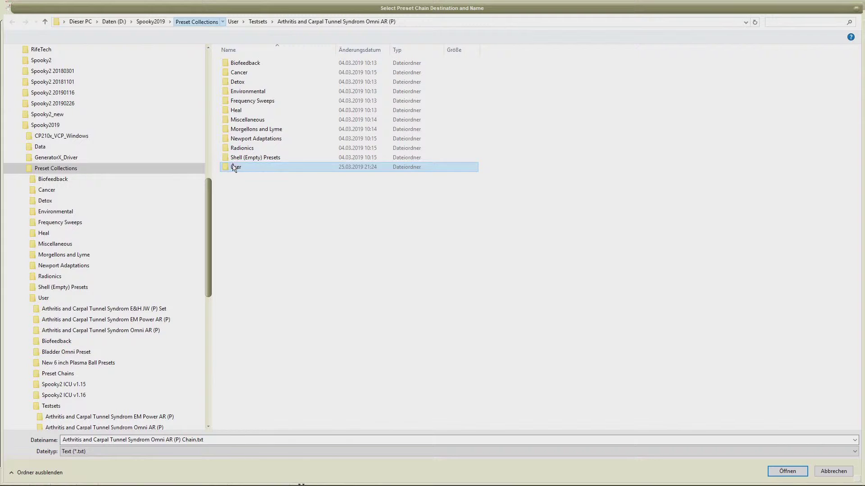
pyautogui.doubleClick(234, 167)
pyautogui.doubleClick(236, 120)
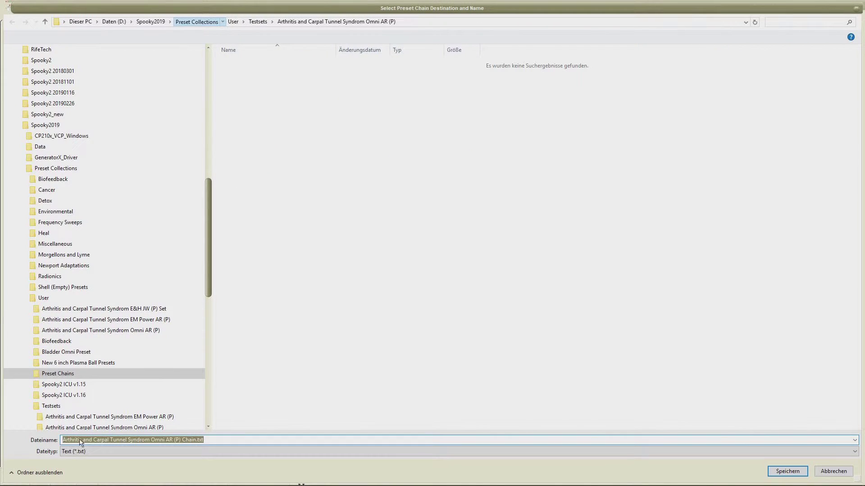
pyautogui.click(180, 441)
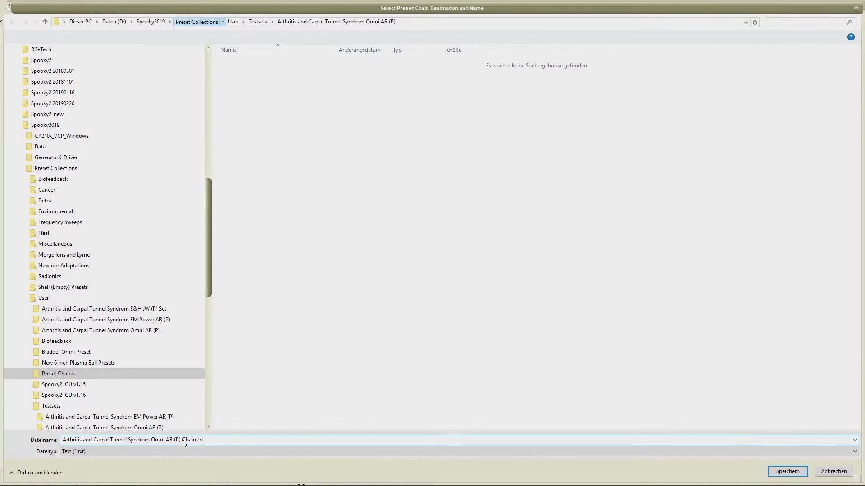
pyautogui.moveTo(182, 441); pyautogui.dragTo(189, 442)
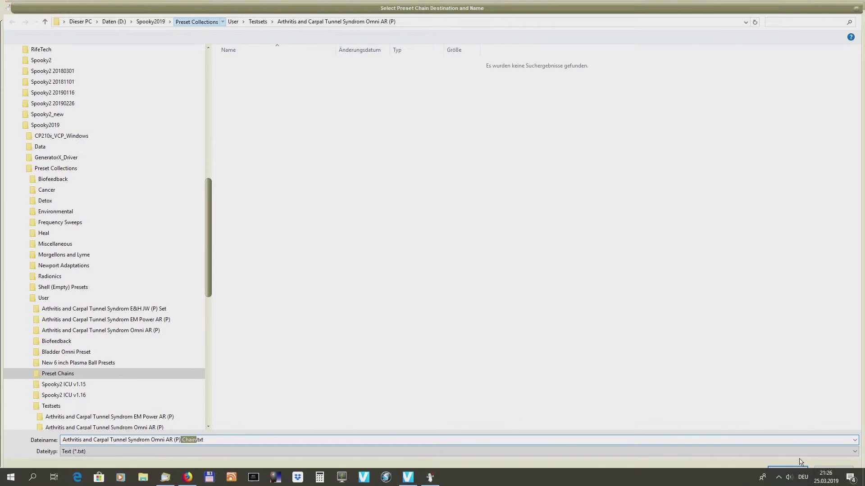
pyautogui.click(787, 471)
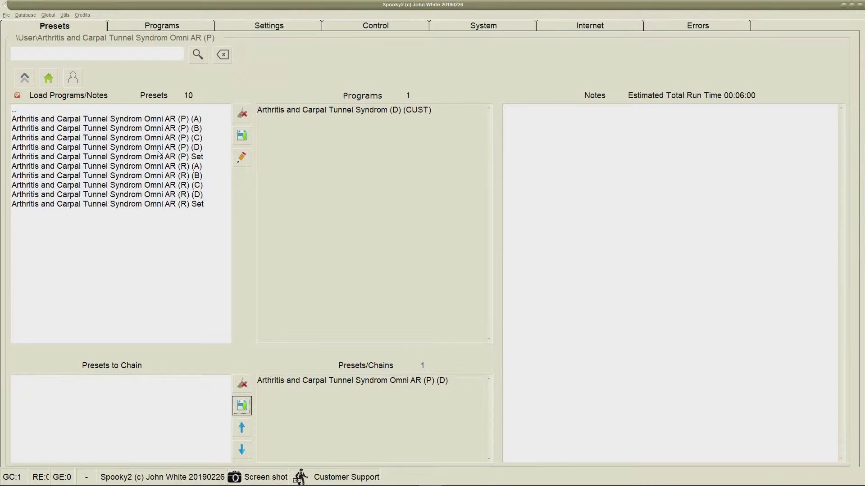
# Load the saved Omni AR (P) Chain from the User\Preset Chains folder into generator 3 with Overwrite Generator enabled.
pyautogui.click(73, 80)
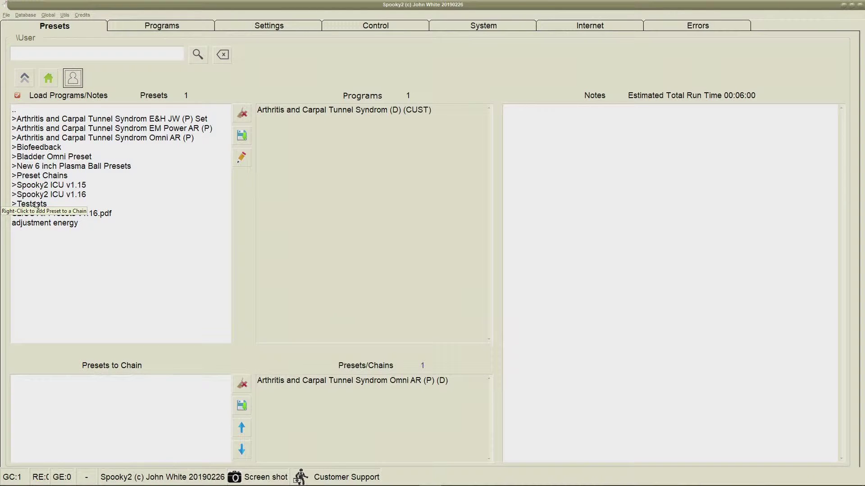
pyautogui.doubleClick(30, 177)
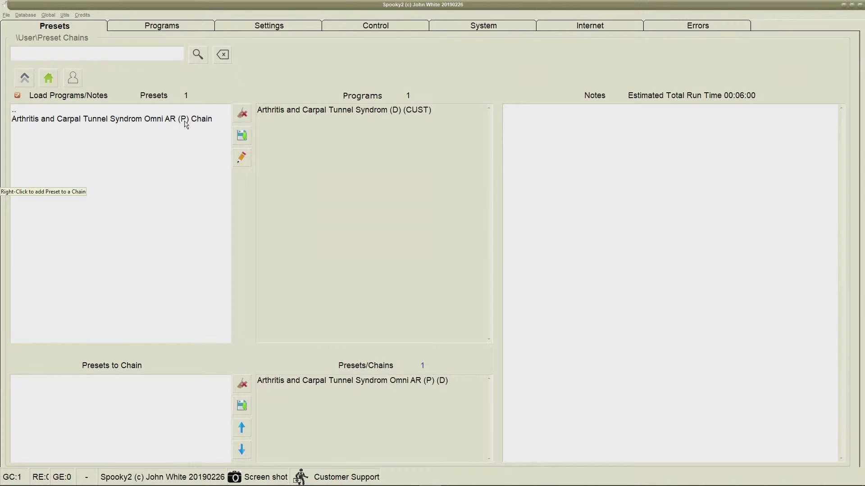
pyautogui.click(108, 119)
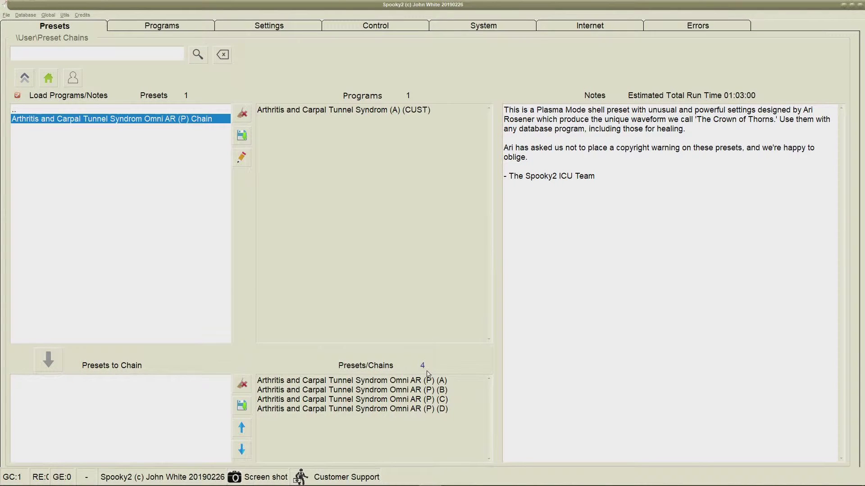
pyautogui.click(339, 28)
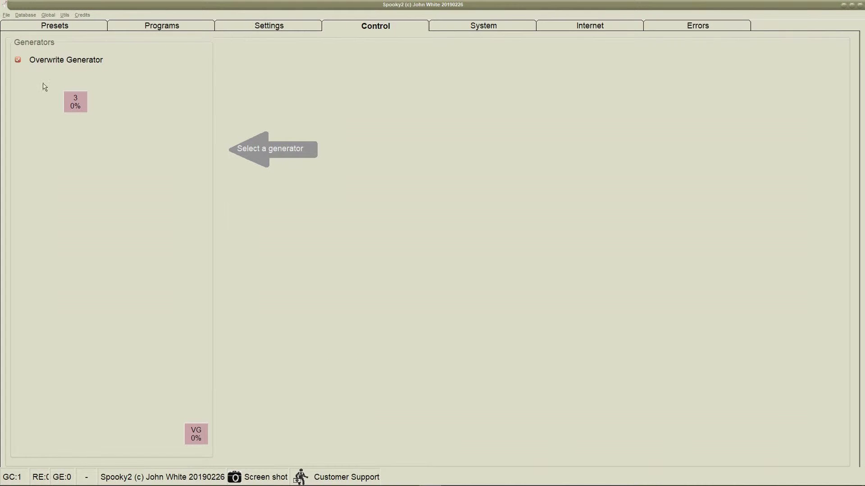
pyautogui.click(73, 103)
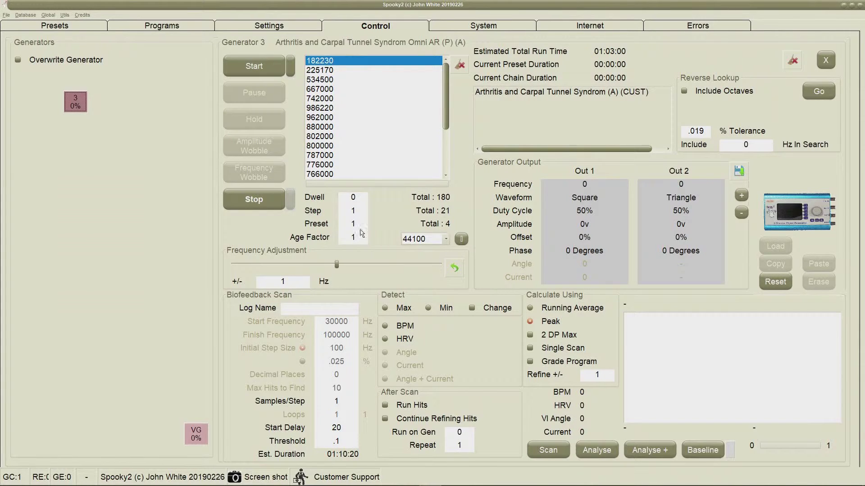
# Step generator 3 through presets 2, 3 and 4 of the chain to examine their frequencies, and return to preset 1.
pyautogui.click(353, 224)
pyautogui.write('2')
pyautogui.press('Return')
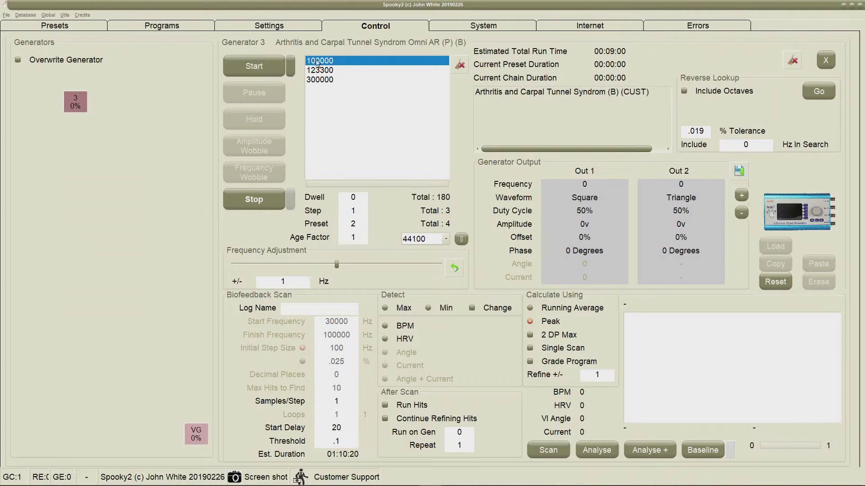
pyautogui.doubleClick(356, 224)
pyautogui.write('3')
pyautogui.click(354, 214)
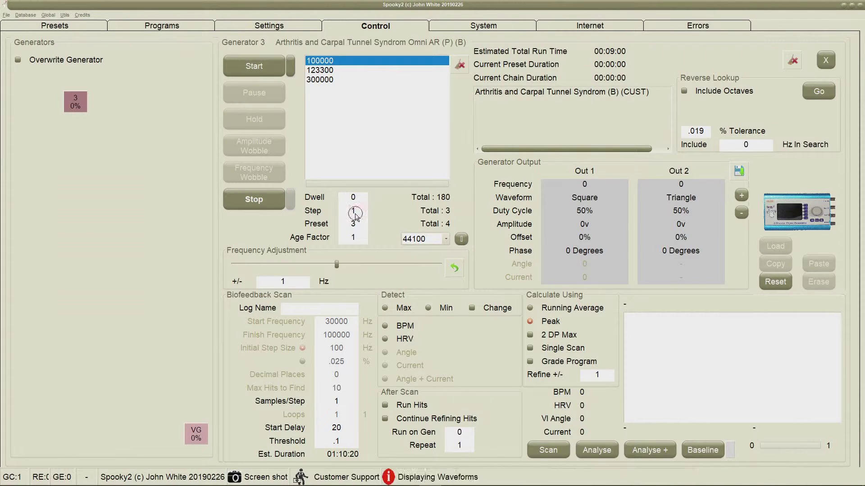
pyautogui.doubleClick(356, 224)
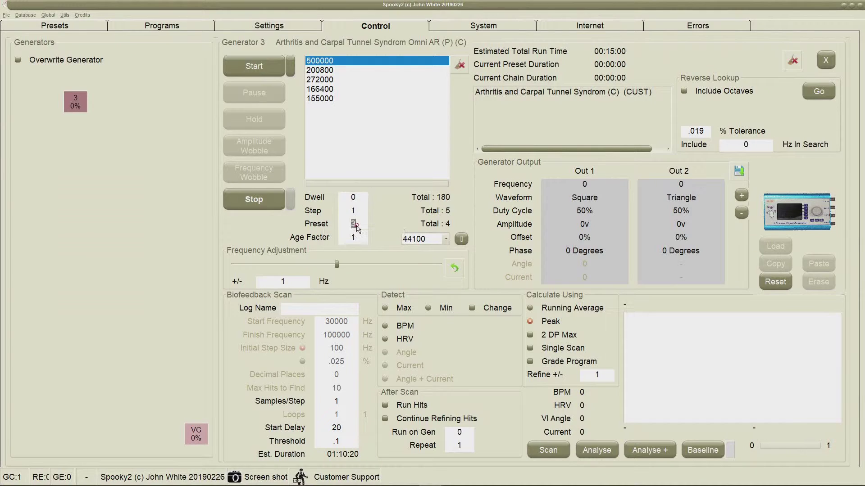
pyautogui.write('4')
pyautogui.click(355, 212)
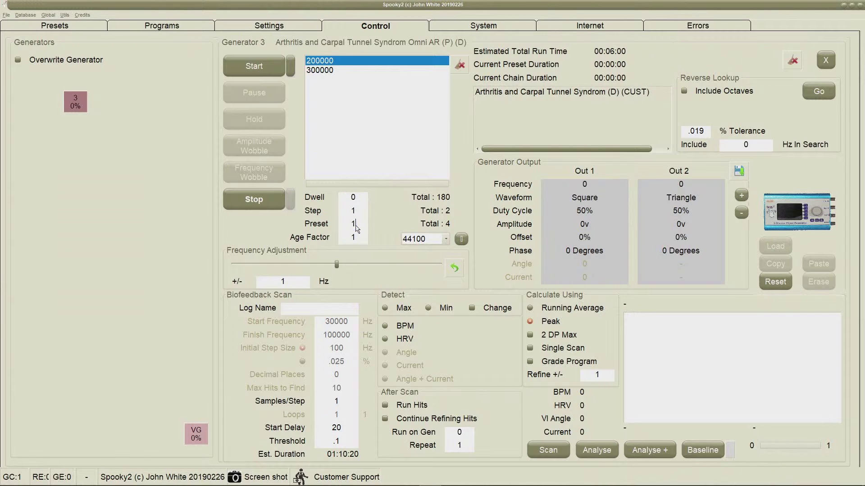
pyautogui.click(360, 212)
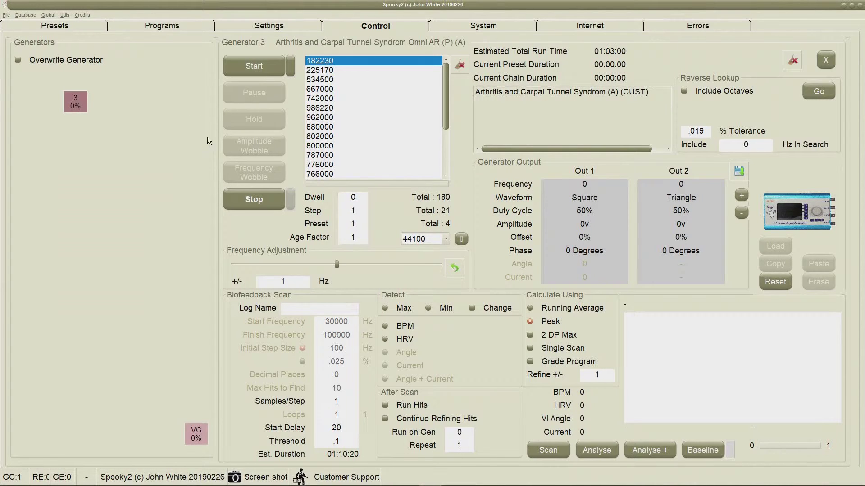
# Run generator 3 on preset 2 of the chain, skip to the 123300 frequency, and stop the generator.
pyautogui.click(251, 63)
pyautogui.click(253, 65)
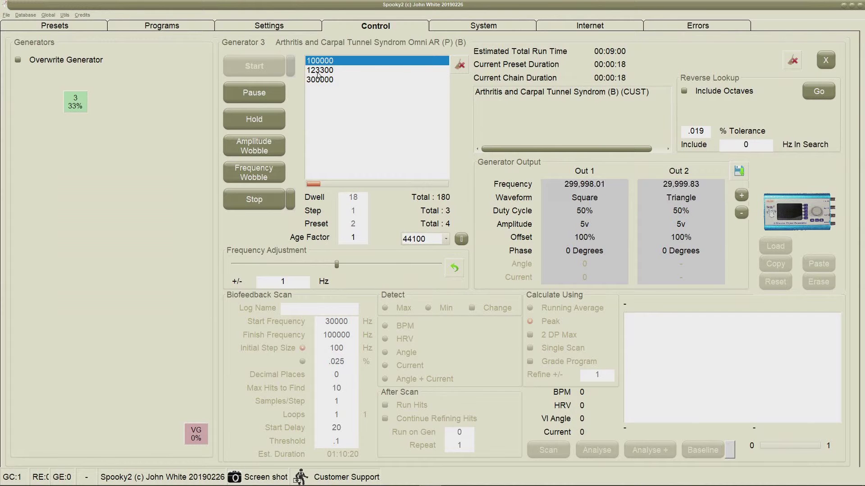
pyautogui.click(318, 70)
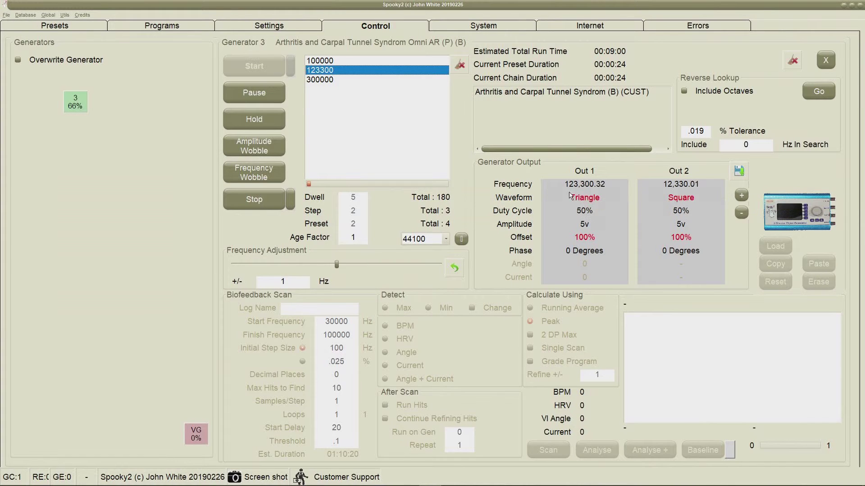
pyautogui.click(254, 199)
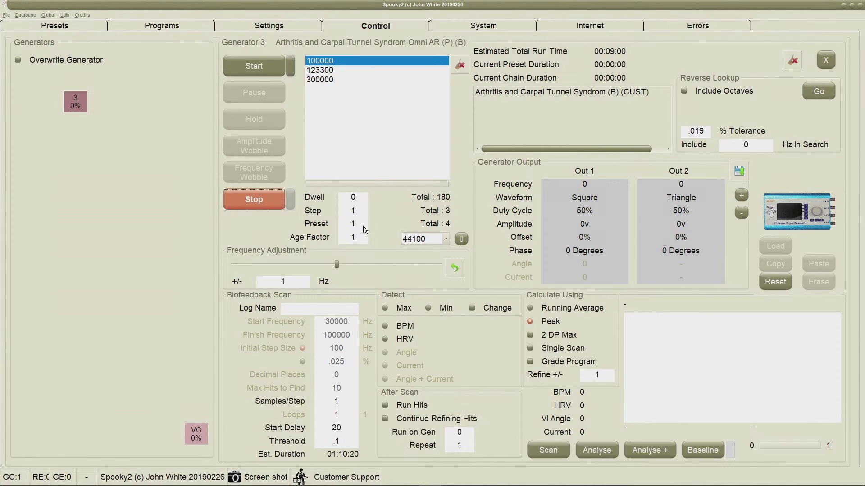
# Set generator 3 to preset 3 of the chain, run it, and stop the generator.
pyautogui.write('3')
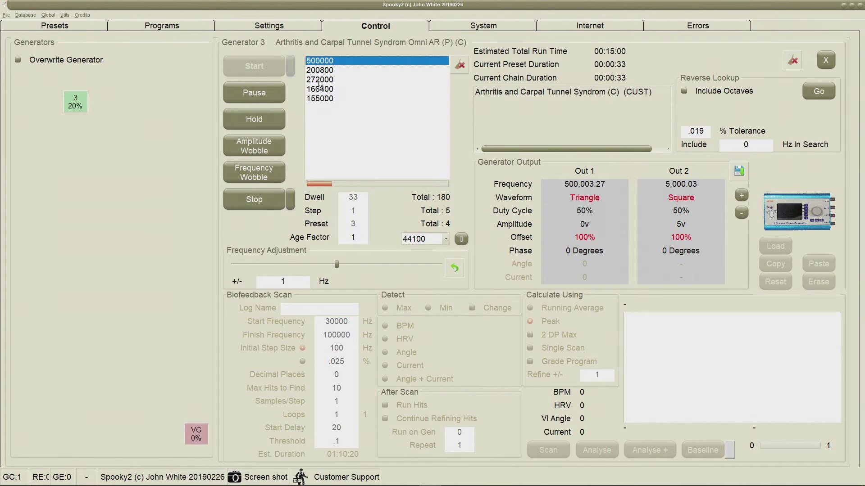
pyautogui.click(254, 199)
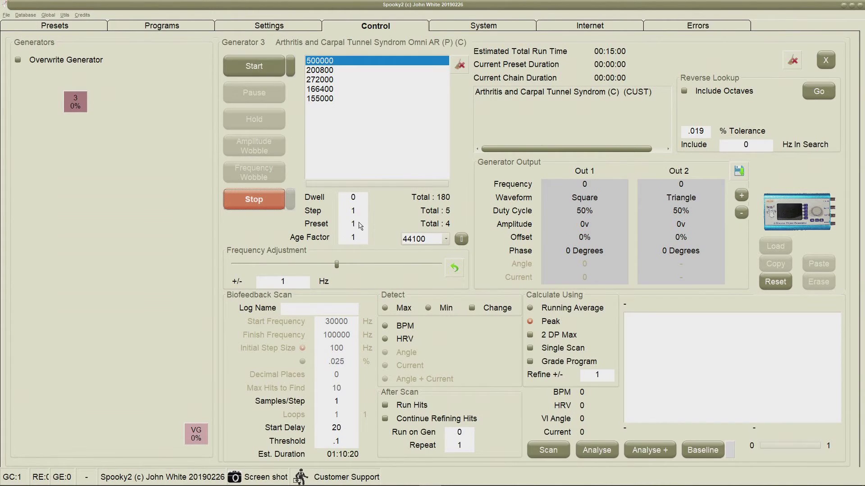
# Set generator 3 to preset 4 of the chain and start the generator.
pyautogui.click(362, 225)
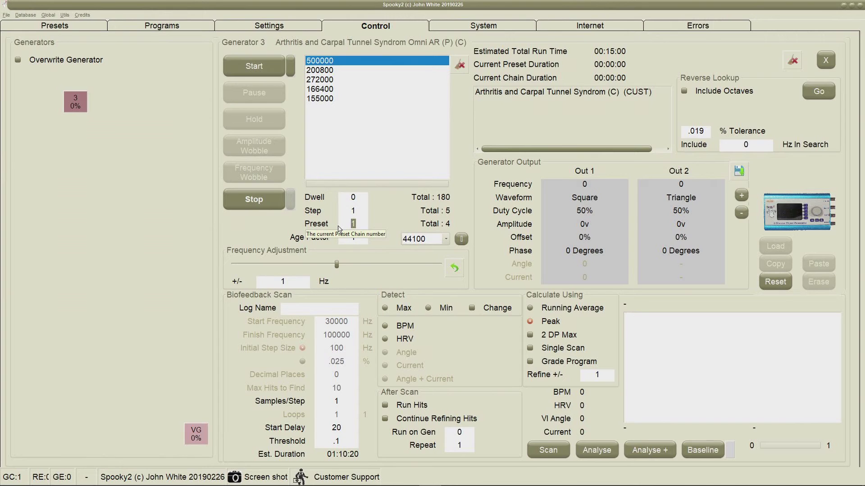
pyautogui.write('4')
pyautogui.press('Return')
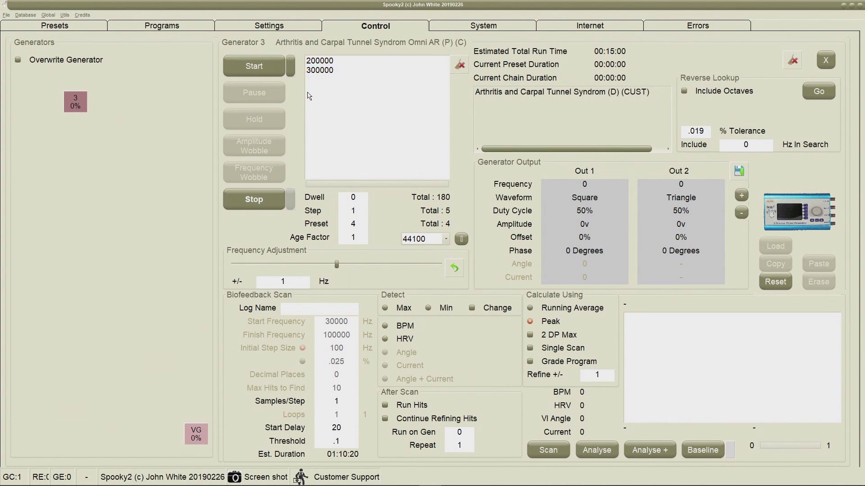
pyautogui.click(259, 69)
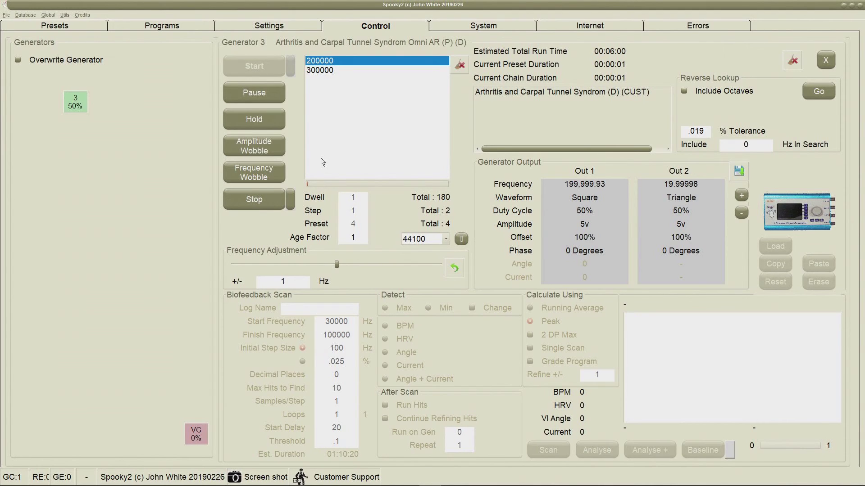